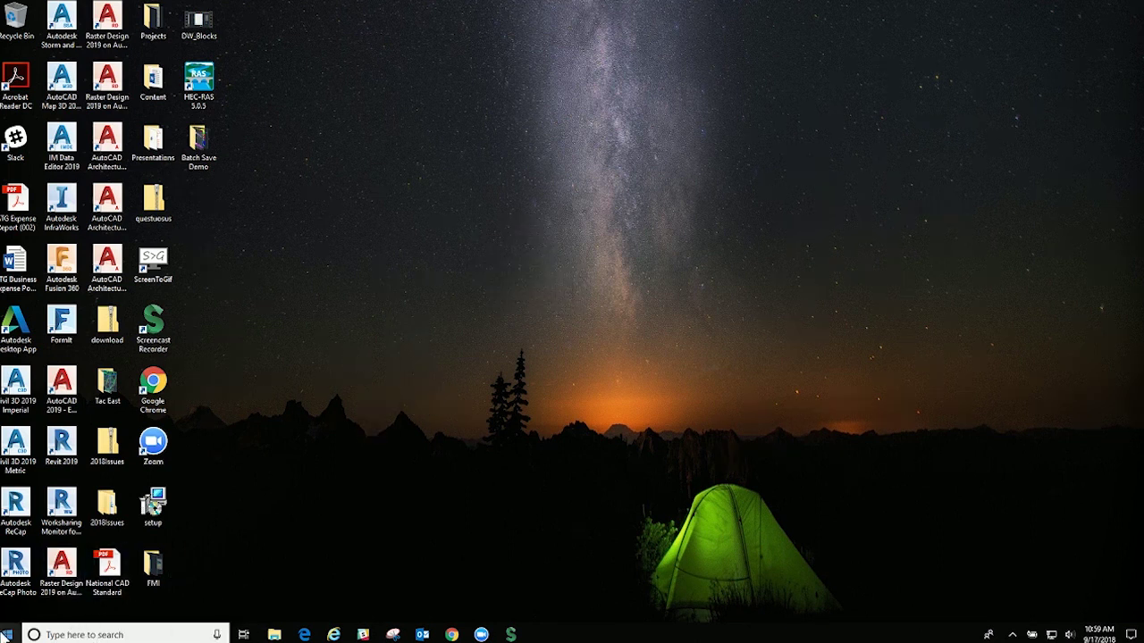
Launch the Autodesk Batch Save Utility from the Start Menu's Autodesk Civil 3D 2019 - English group
{"action": "left_click", "coordinate": [7, 634]}
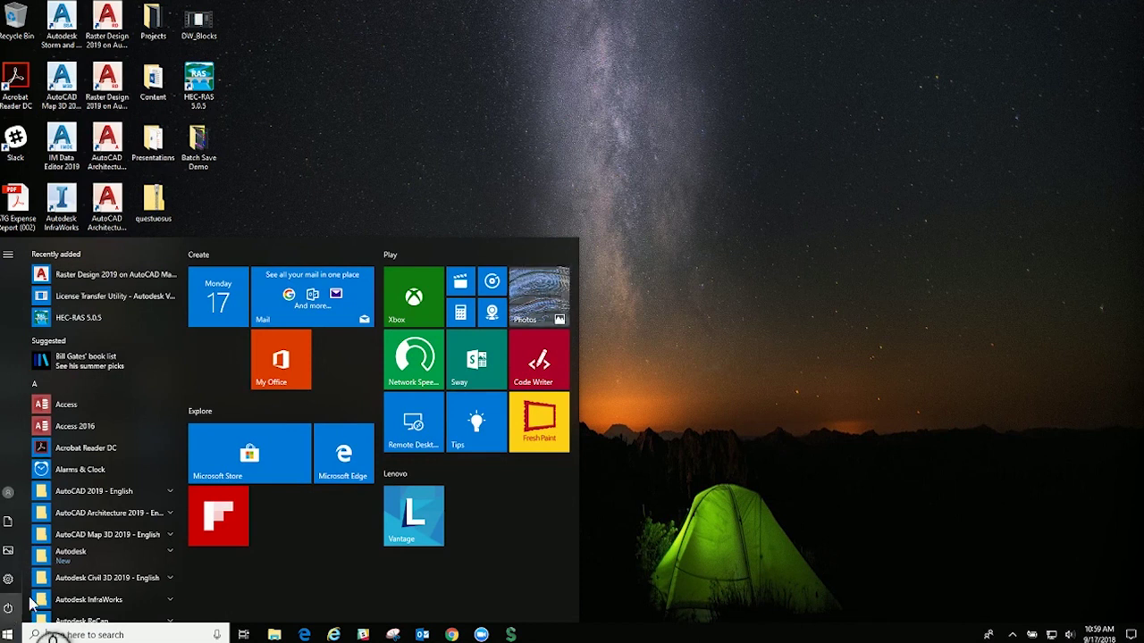
{"action": "scroll", "coordinate": [74, 463], "scroll_direction": "down", "scroll_amount": 3}
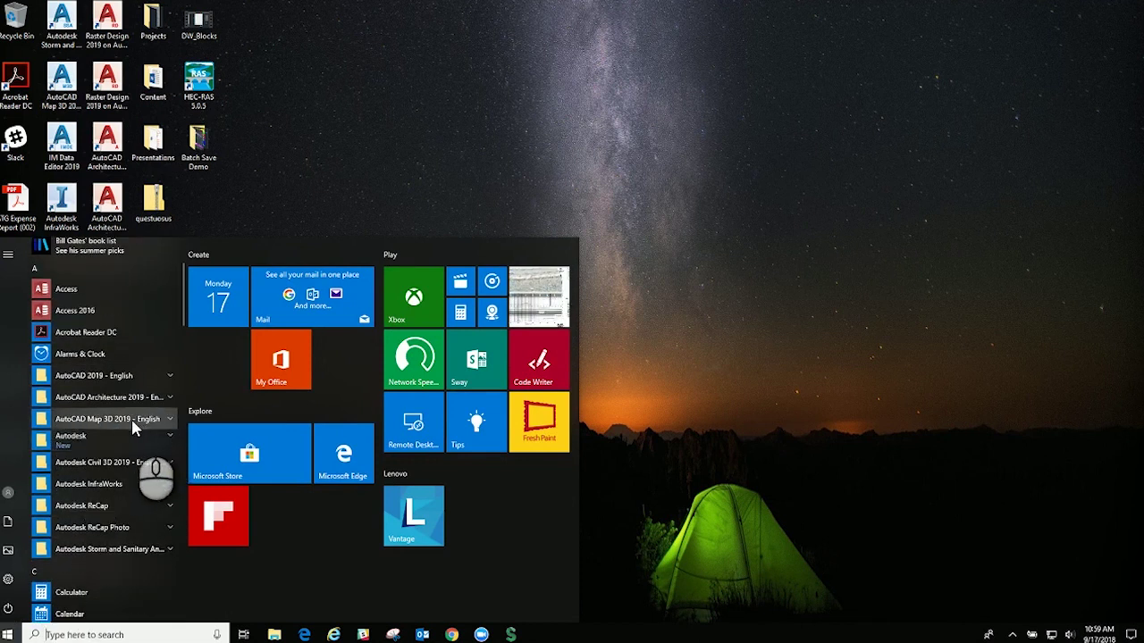
{"action": "left_click", "coordinate": [168, 462]}
{"action": "left_click", "coordinate": [134, 483]}
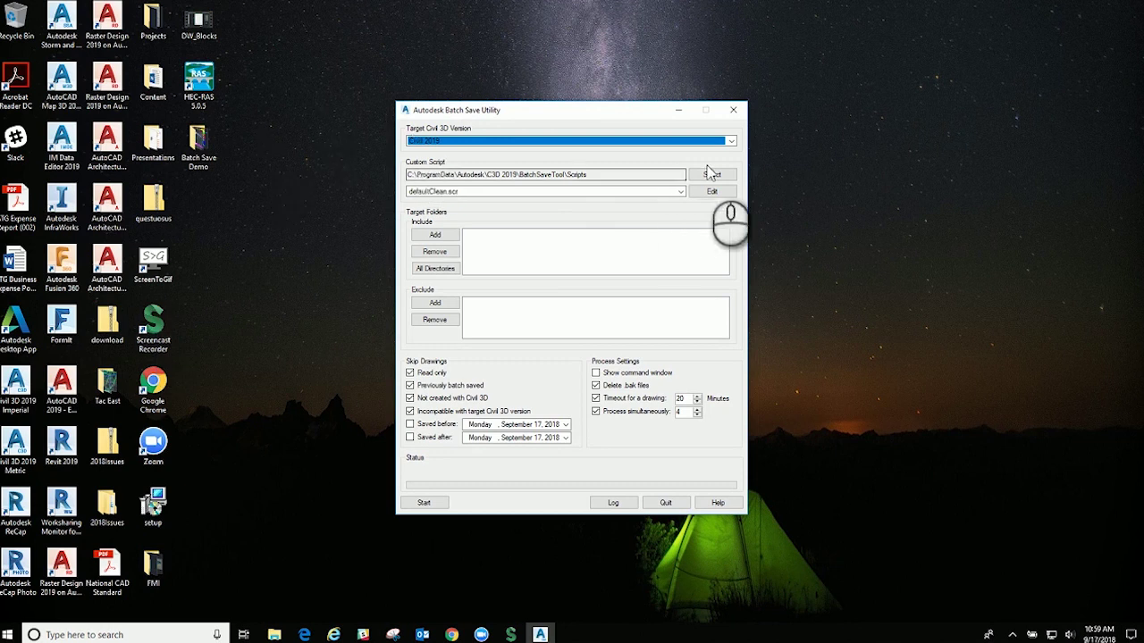
Choose Civil 2019 as the target Civil 3D version and qsave.scr as the custom script
{"action": "left_click", "coordinate": [730, 142]}
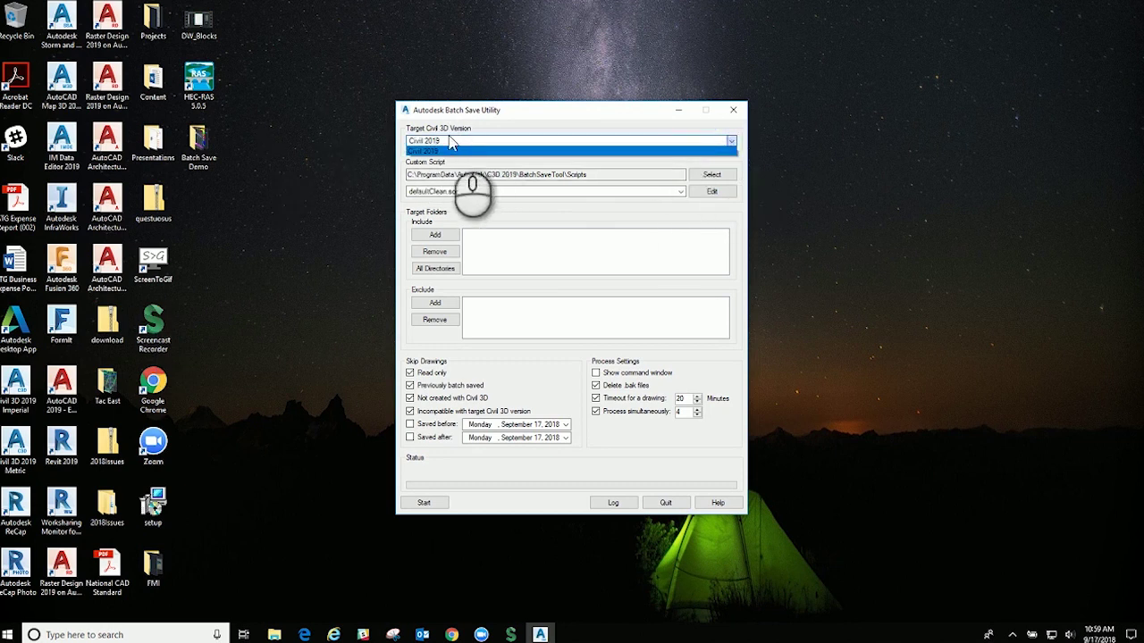
{"action": "left_click", "coordinate": [427, 151]}
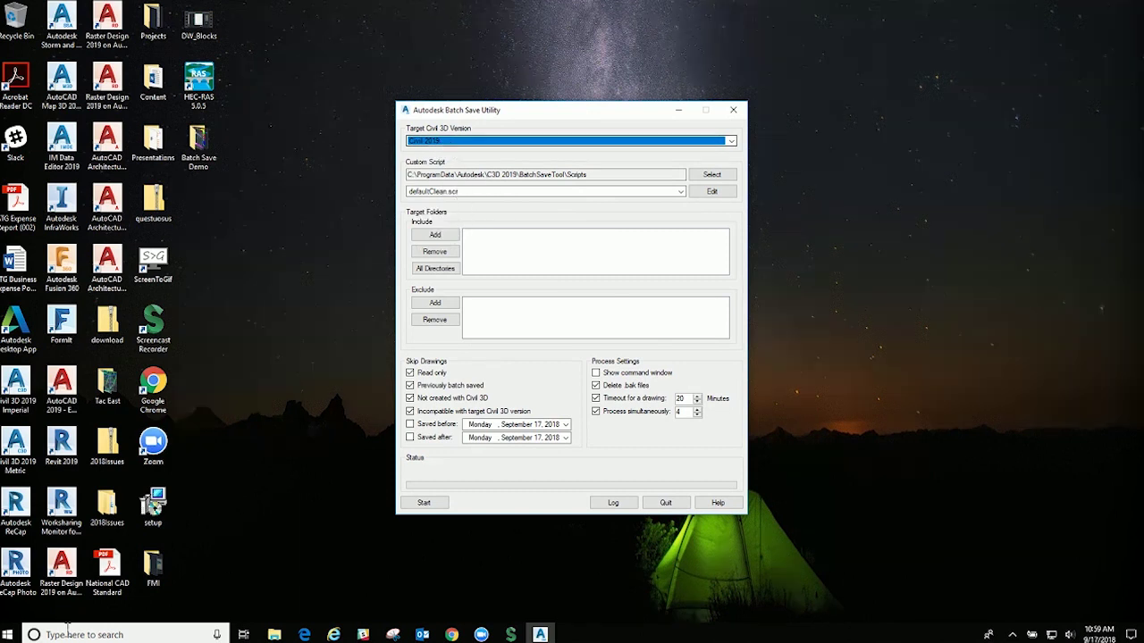
{"action": "left_click", "coordinate": [9, 637]}
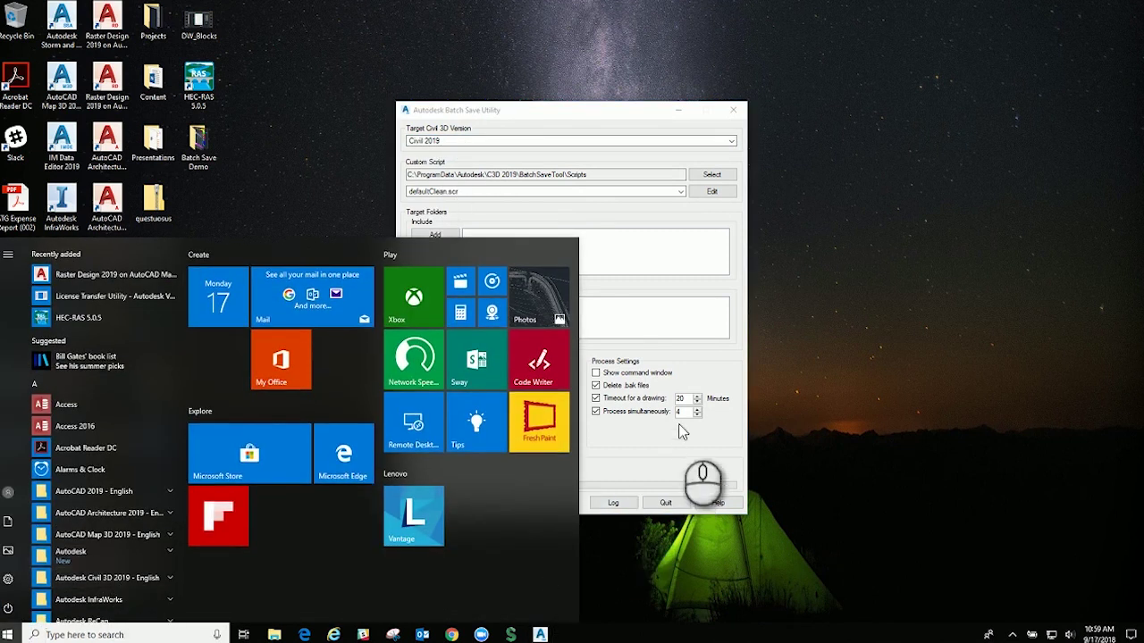
{"action": "left_click", "coordinate": [689, 341]}
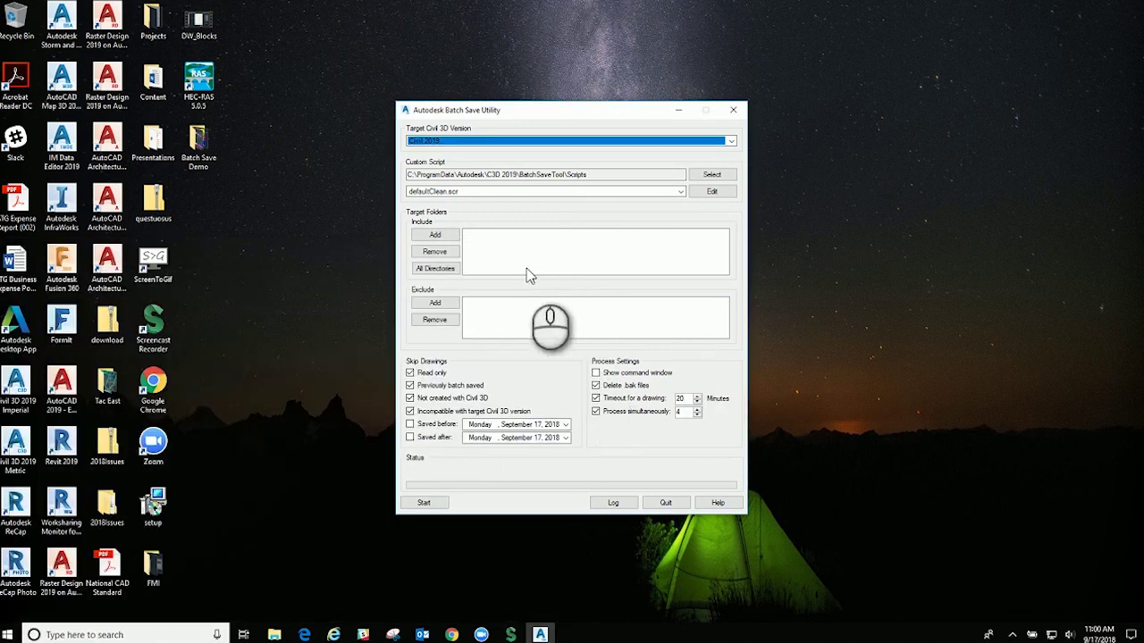
{"action": "scroll", "coordinate": [428, 147], "scroll_direction": "down", "scroll_amount": 1}
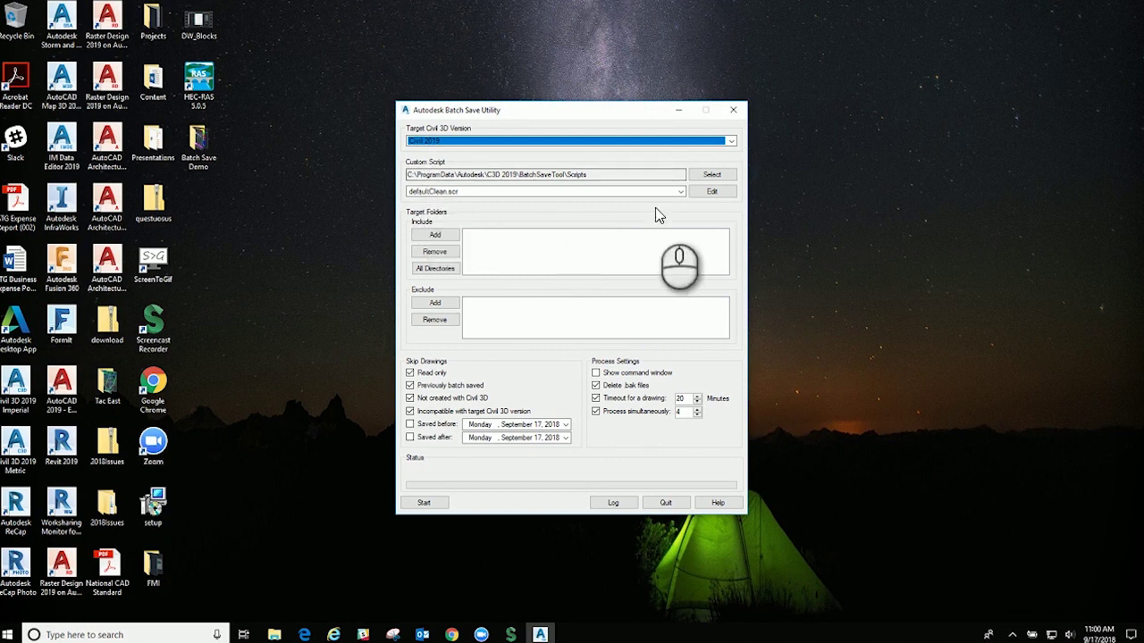
{"action": "left_click", "coordinate": [680, 191]}
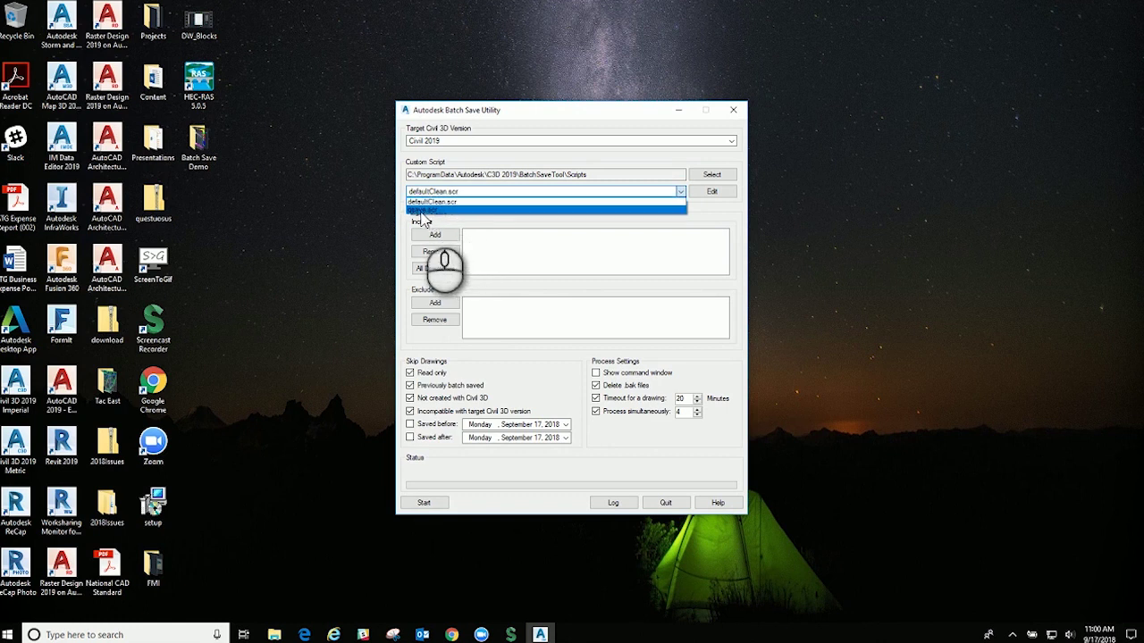
{"action": "left_click", "coordinate": [423, 212]}
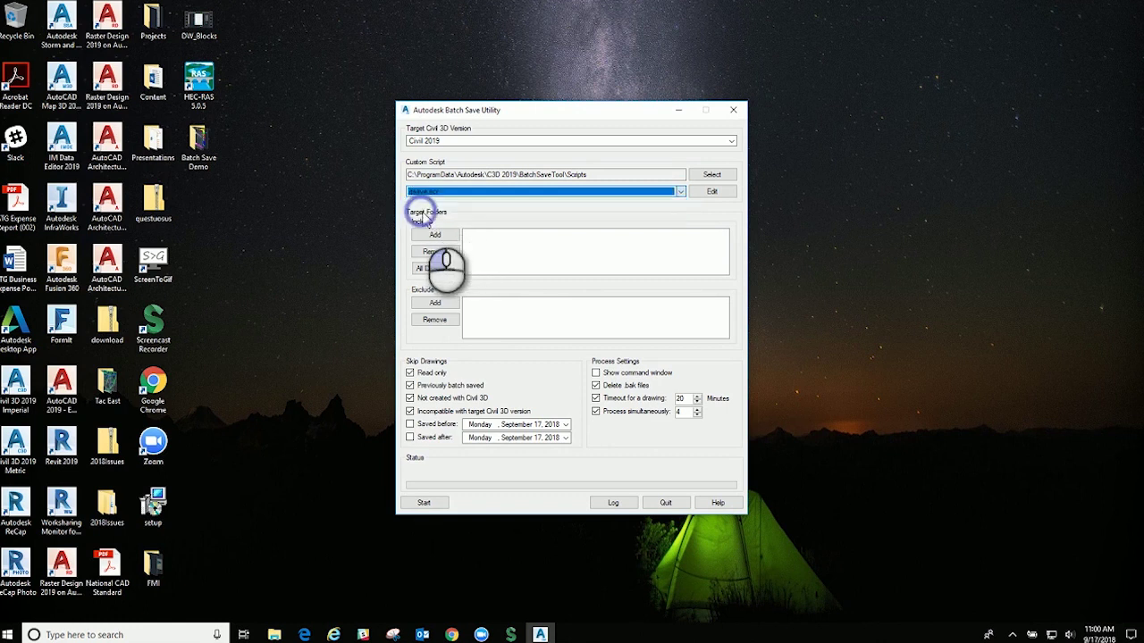
{"action": "left_click", "coordinate": [713, 191]}
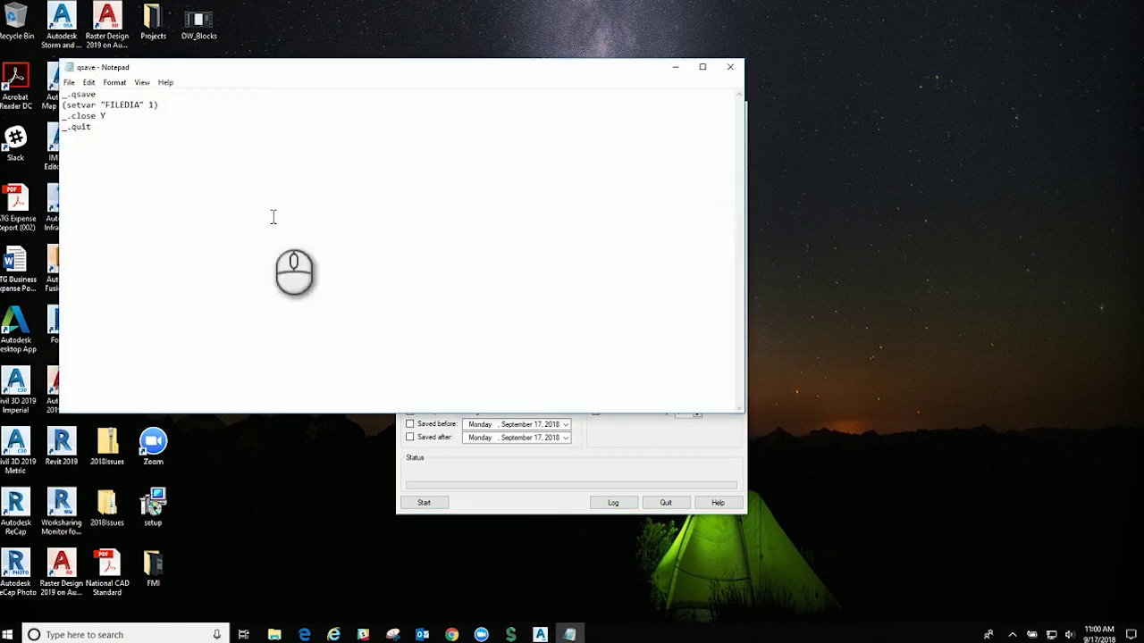
{"action": "left_click_drag", "start_coordinate": [255, 76], "coordinate": [325, 97]}
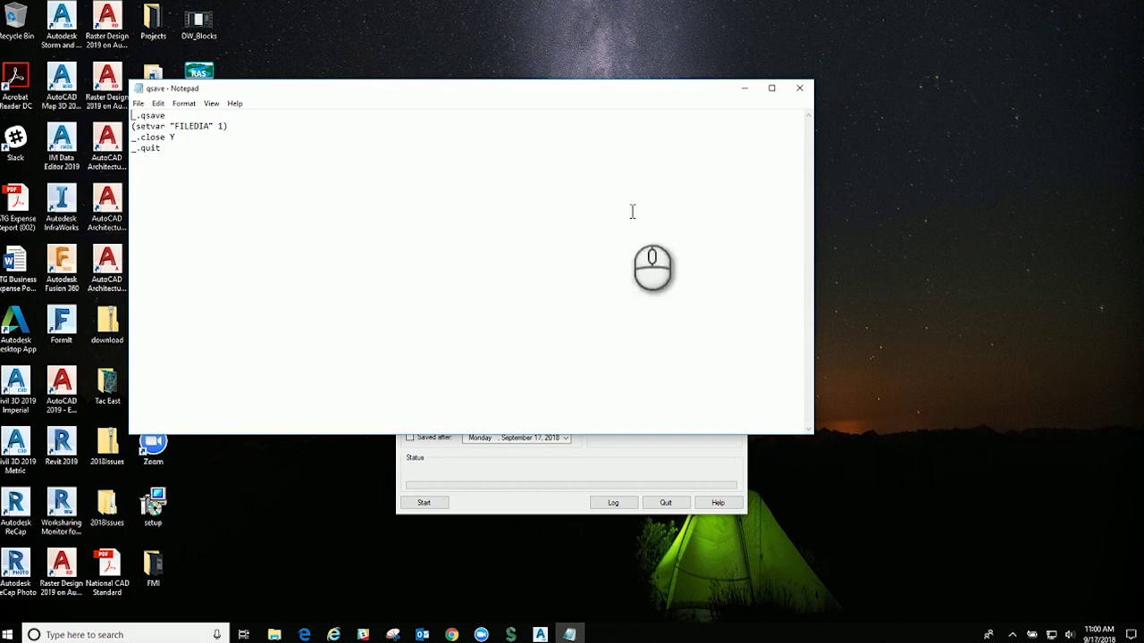
{"action": "left_click", "coordinate": [797, 91]}
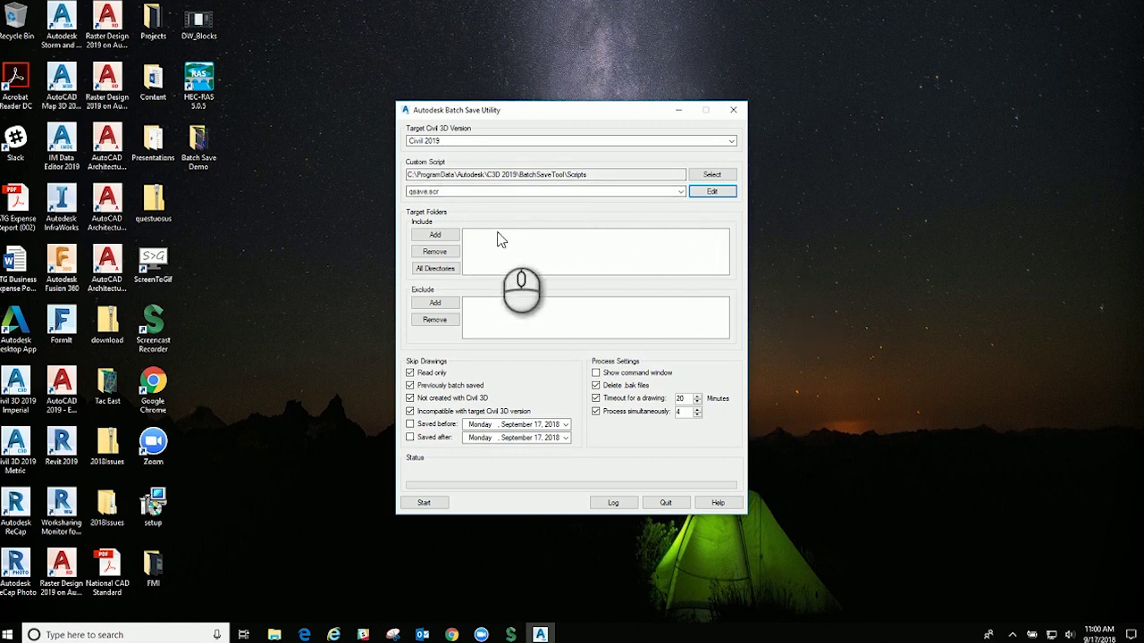
Add the Desktop's Batch Save Demo folder to the included folders list
{"action": "left_click", "coordinate": [435, 234]}
{"action": "left_click", "coordinate": [435, 235]}
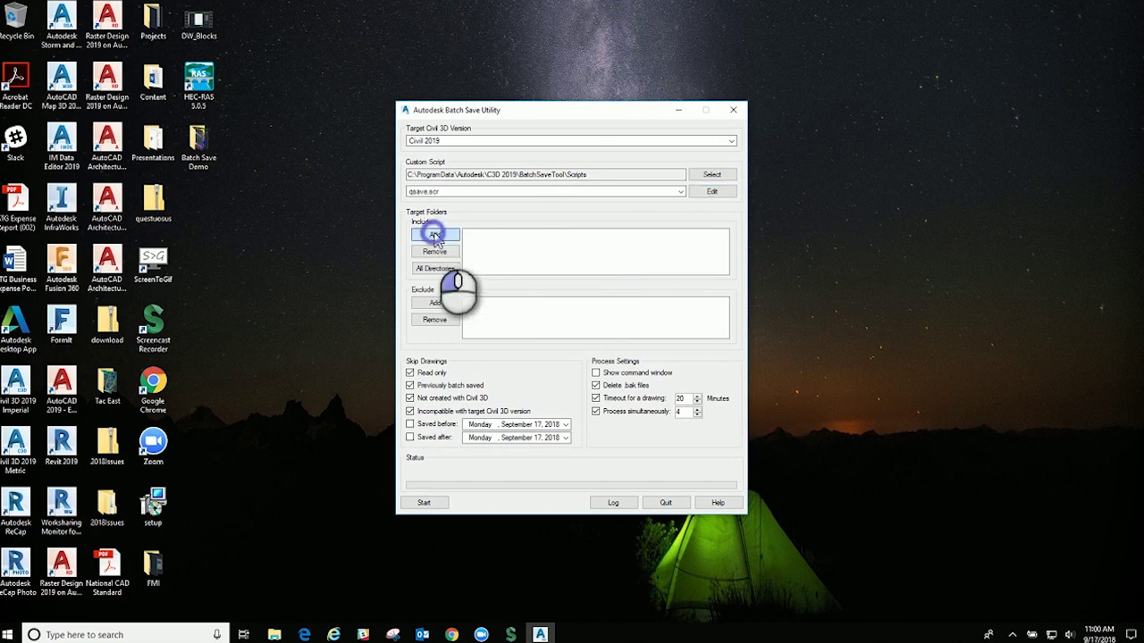
{"action": "left_click", "coordinate": [451, 229]}
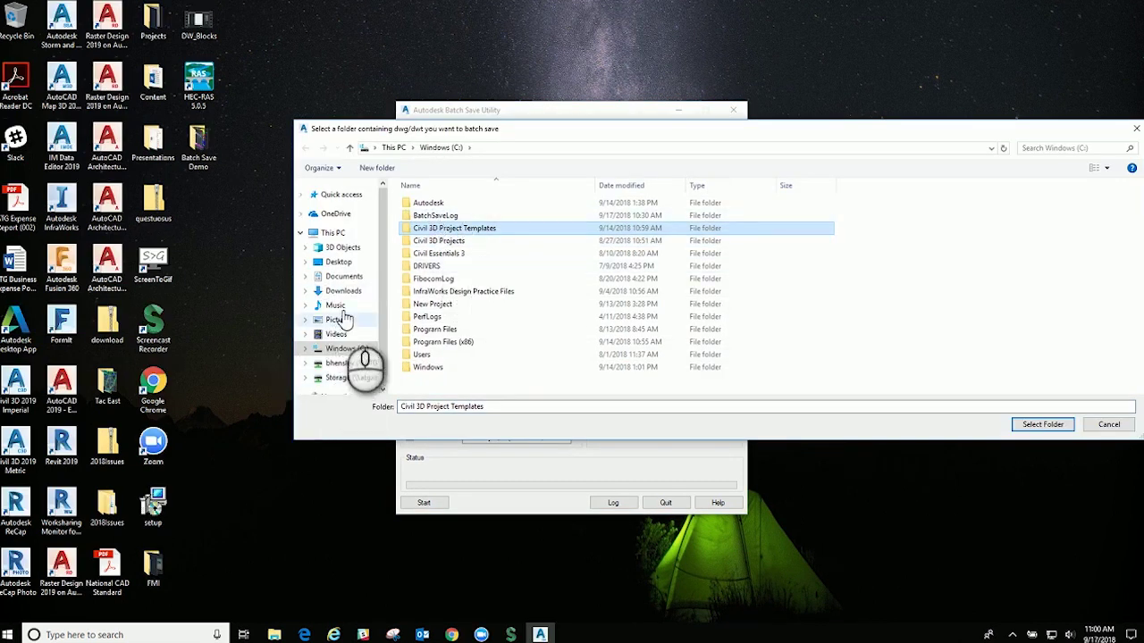
{"action": "left_click", "coordinate": [342, 262]}
{"action": "double_click", "coordinate": [447, 220]}
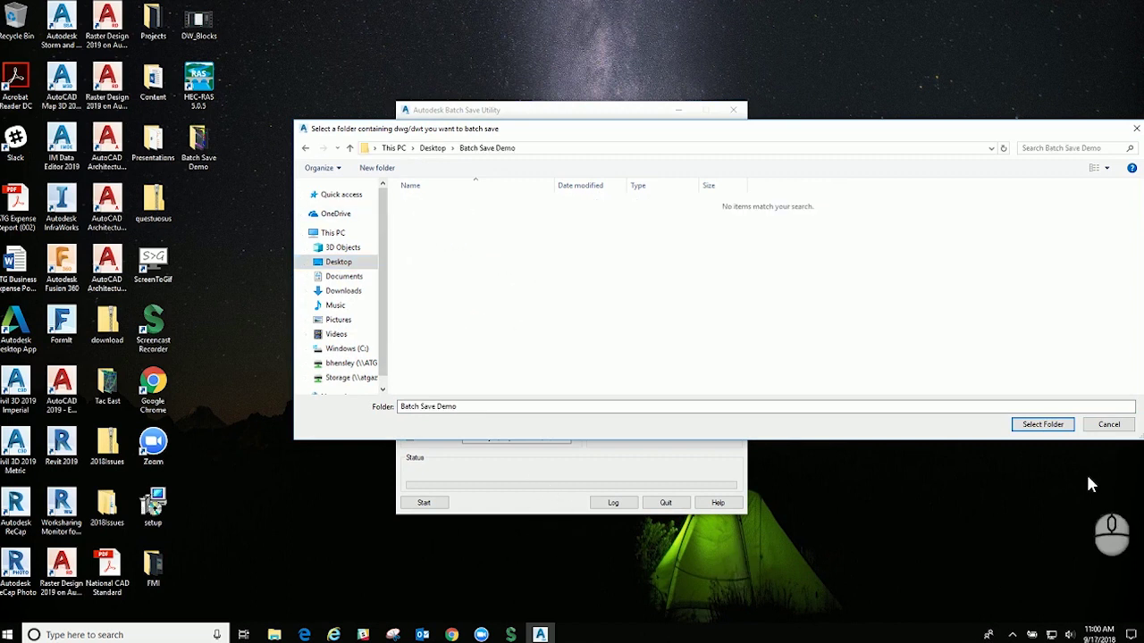
{"action": "left_click", "coordinate": [1028, 427]}
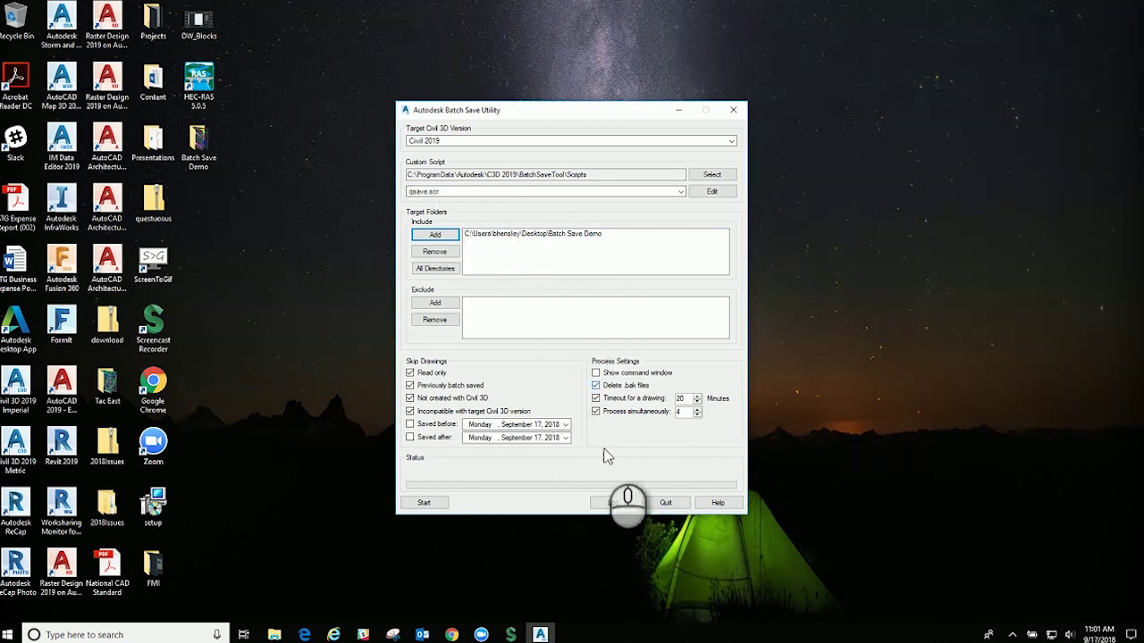
Run the batch save, open savedwgresult.log, and check the Batch Save Demo folder
{"action": "left_click", "coordinate": [422, 503]}
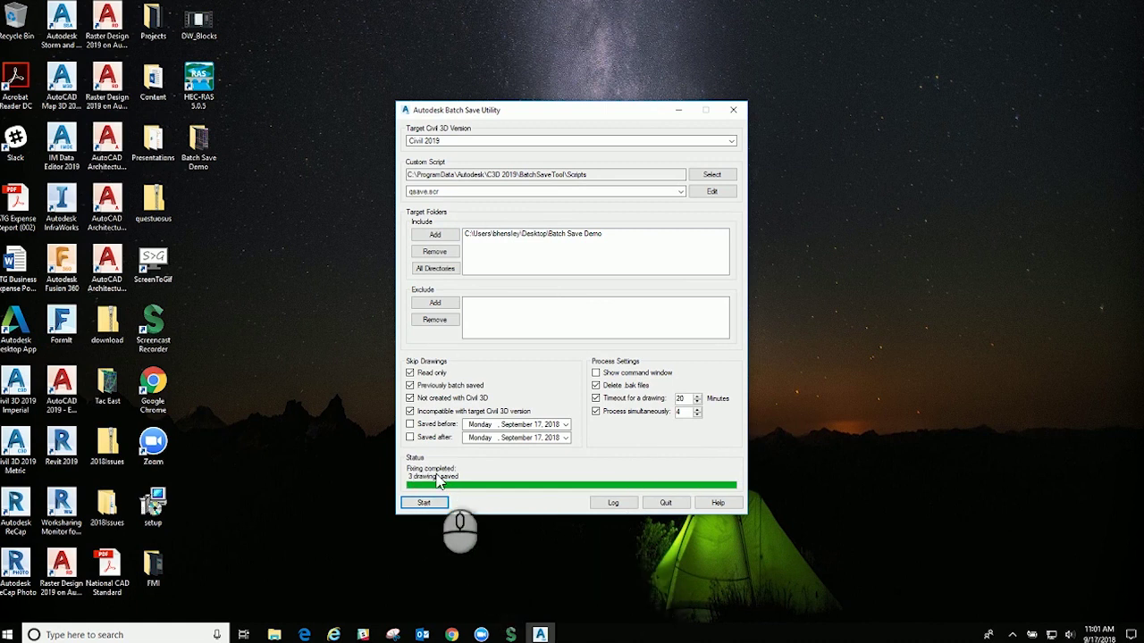
{"action": "left_click", "coordinate": [613, 503]}
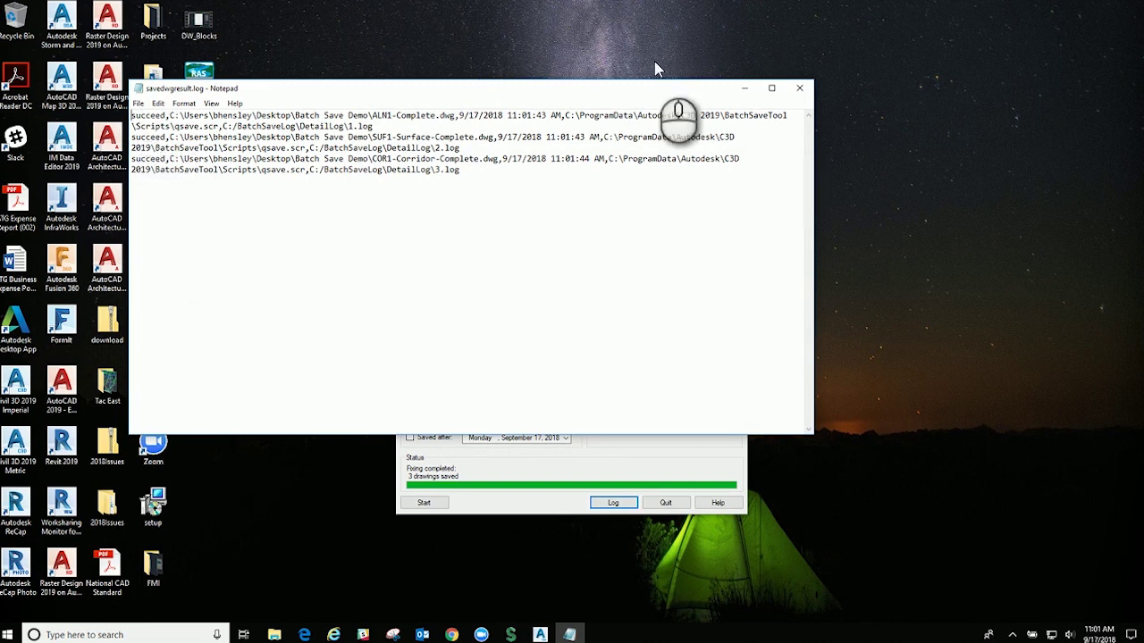
{"action": "left_click_drag", "start_coordinate": [666, 89], "coordinate": [819, 88]}
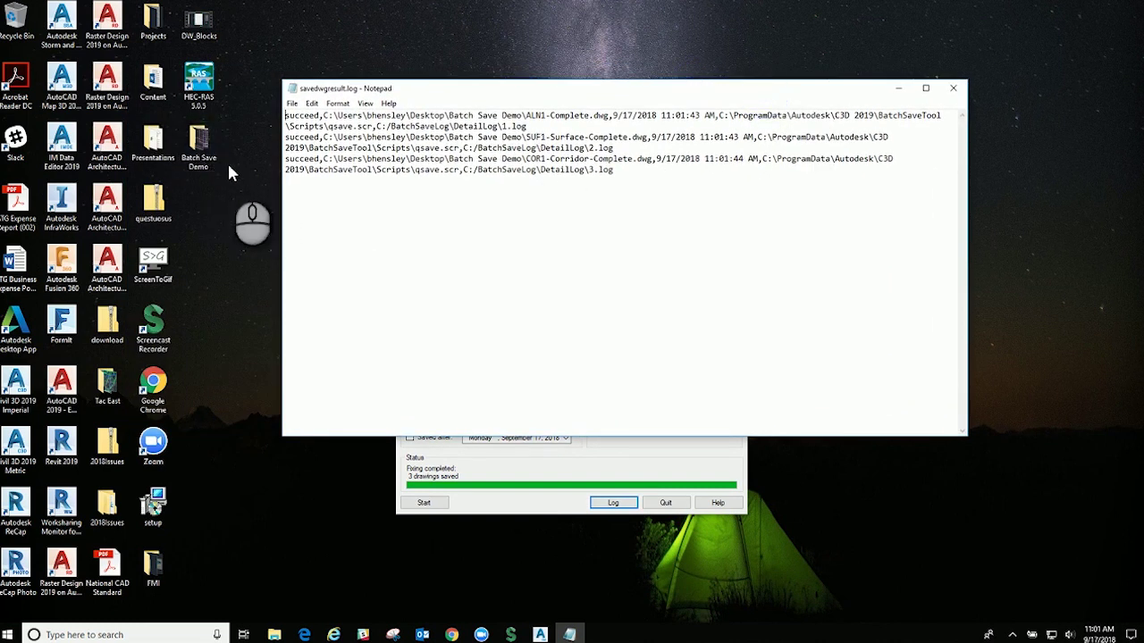
{"action": "double_click", "coordinate": [197, 142]}
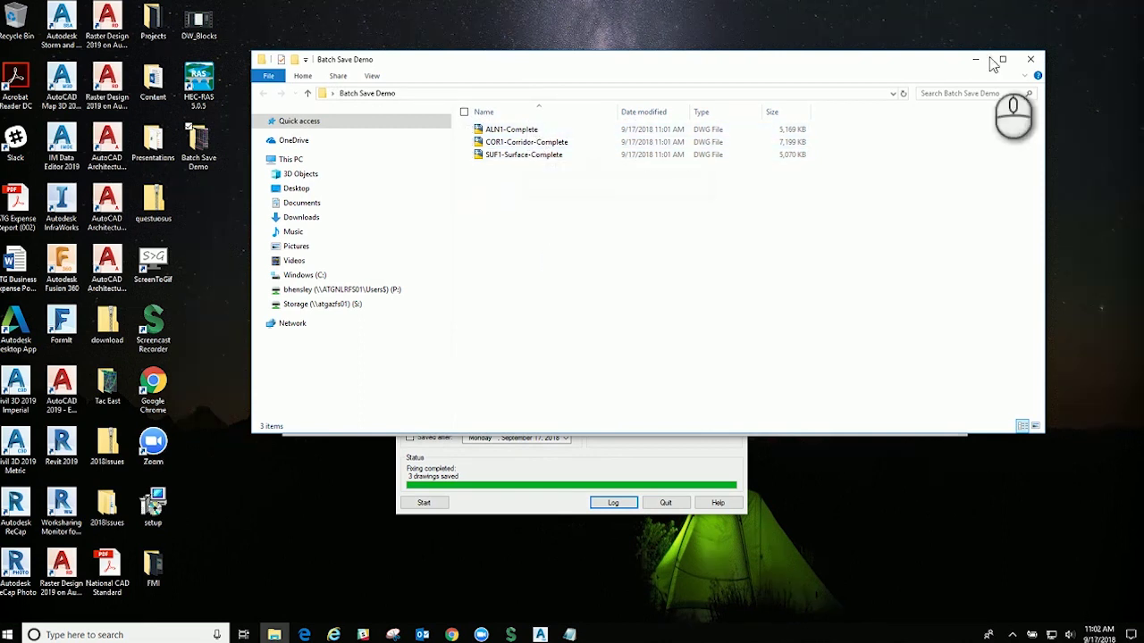
{"action": "left_click", "coordinate": [1030, 59]}
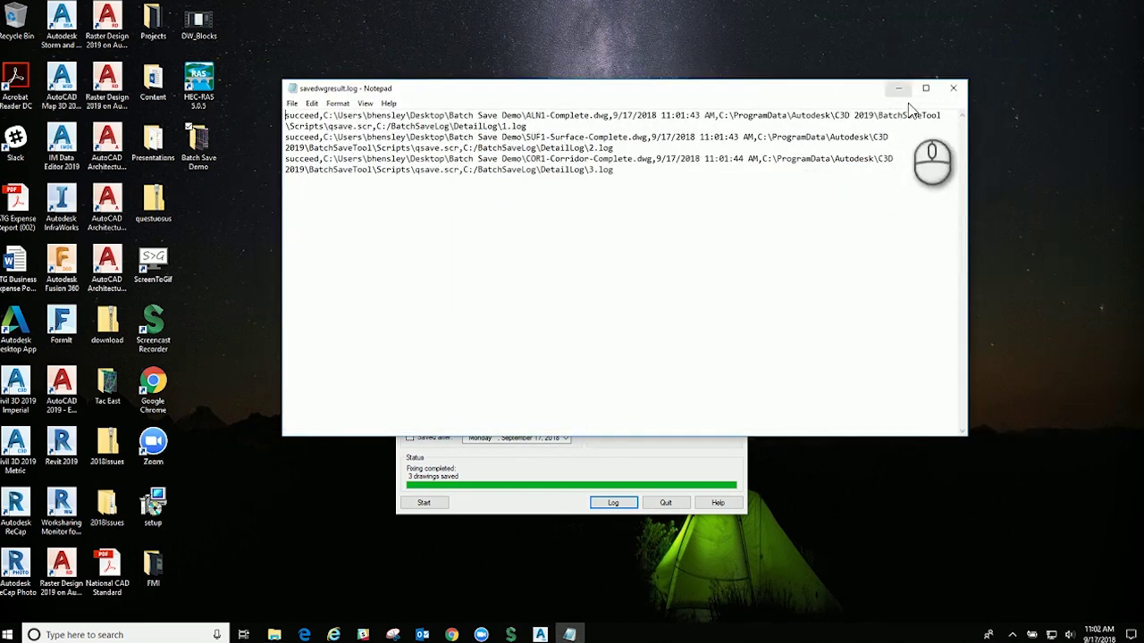
Close the results log, browse C:\BatchSaveLog and its DetailLog subfolder, then close Explorer
{"action": "left_click", "coordinate": [955, 89]}
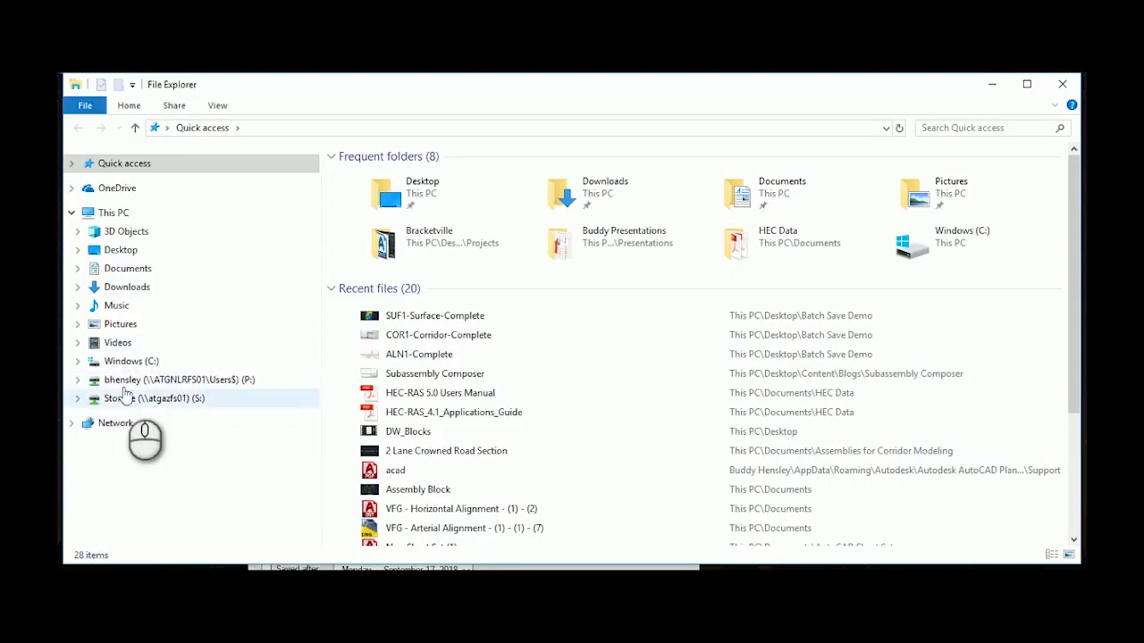
{"action": "left_click", "coordinate": [130, 361]}
{"action": "left_click", "coordinate": [393, 192]}
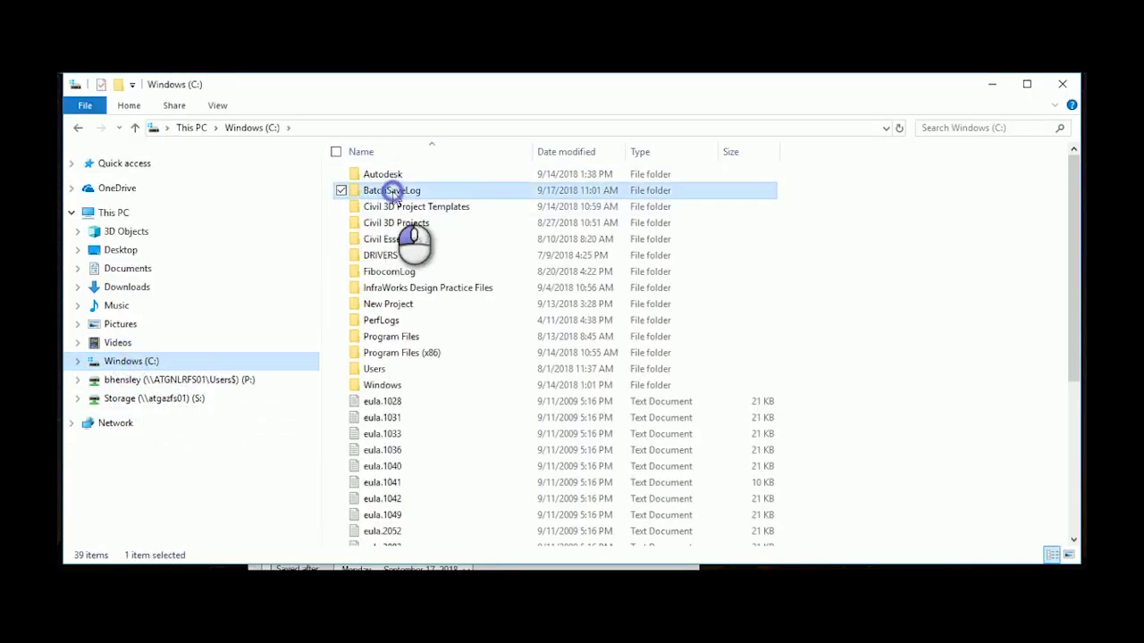
{"action": "double_click", "coordinate": [393, 190]}
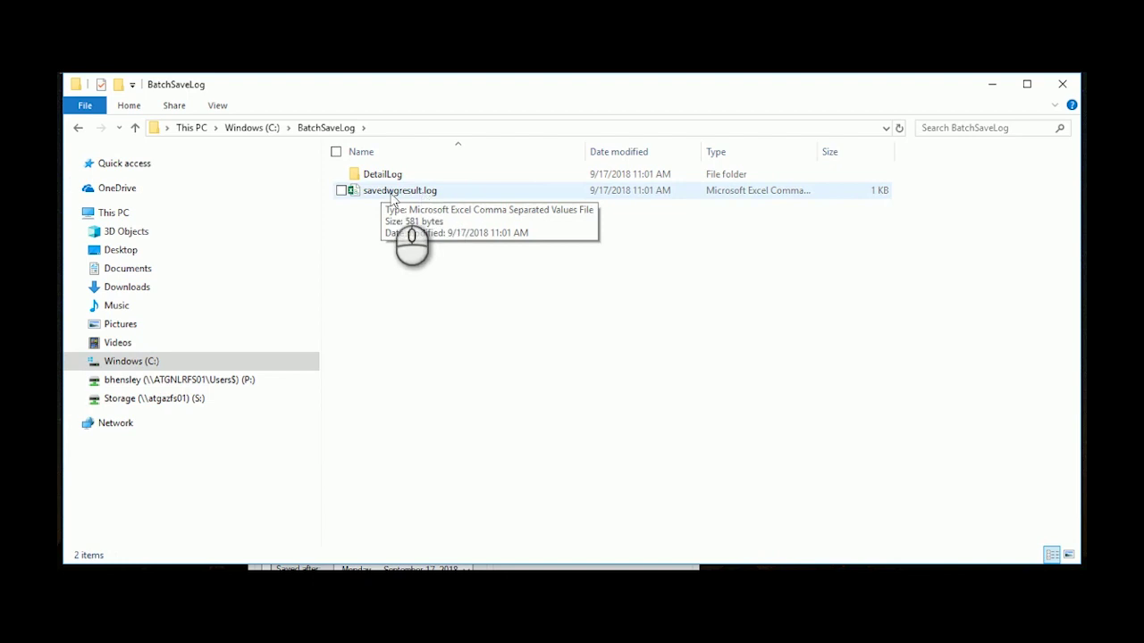
{"action": "double_click", "coordinate": [382, 175]}
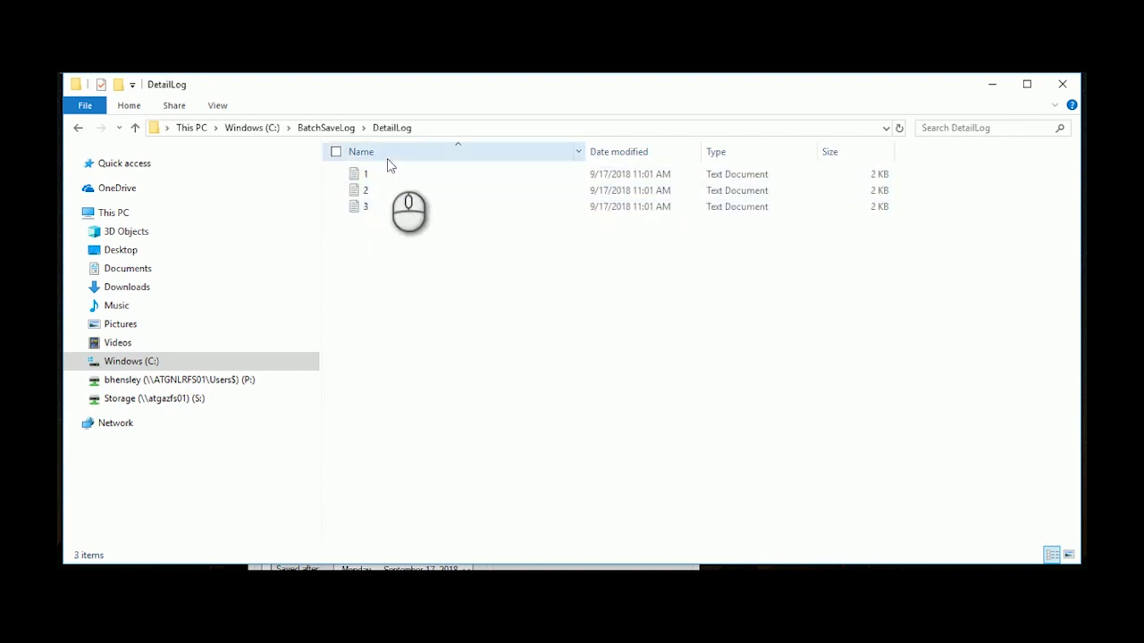
{"action": "left_click", "coordinate": [78, 130]}
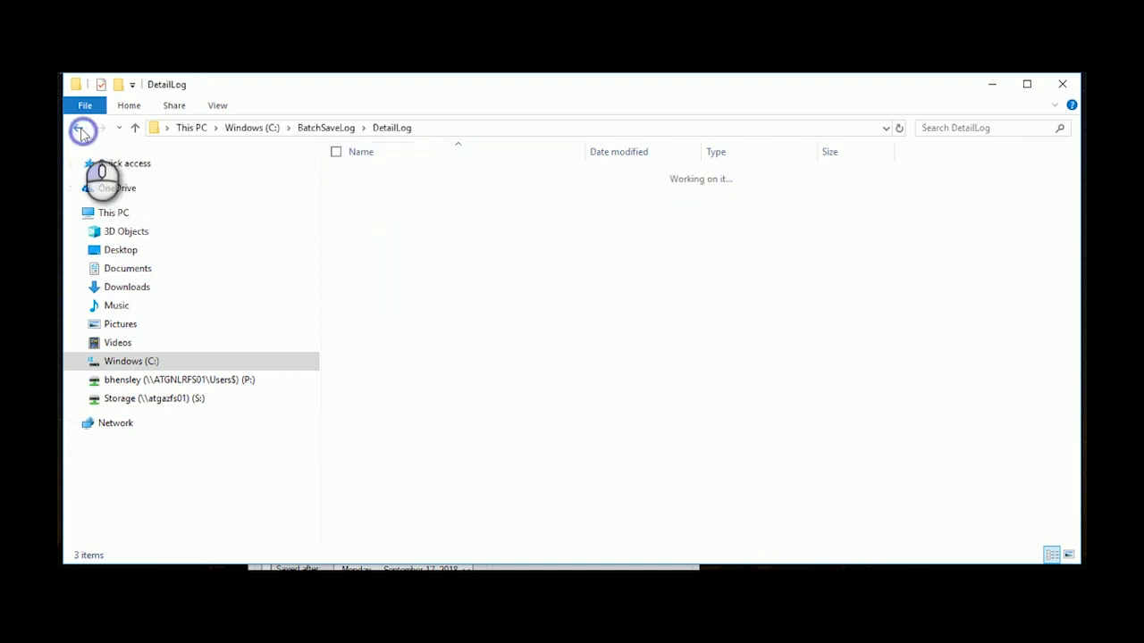
{"action": "left_click", "coordinate": [1059, 86]}
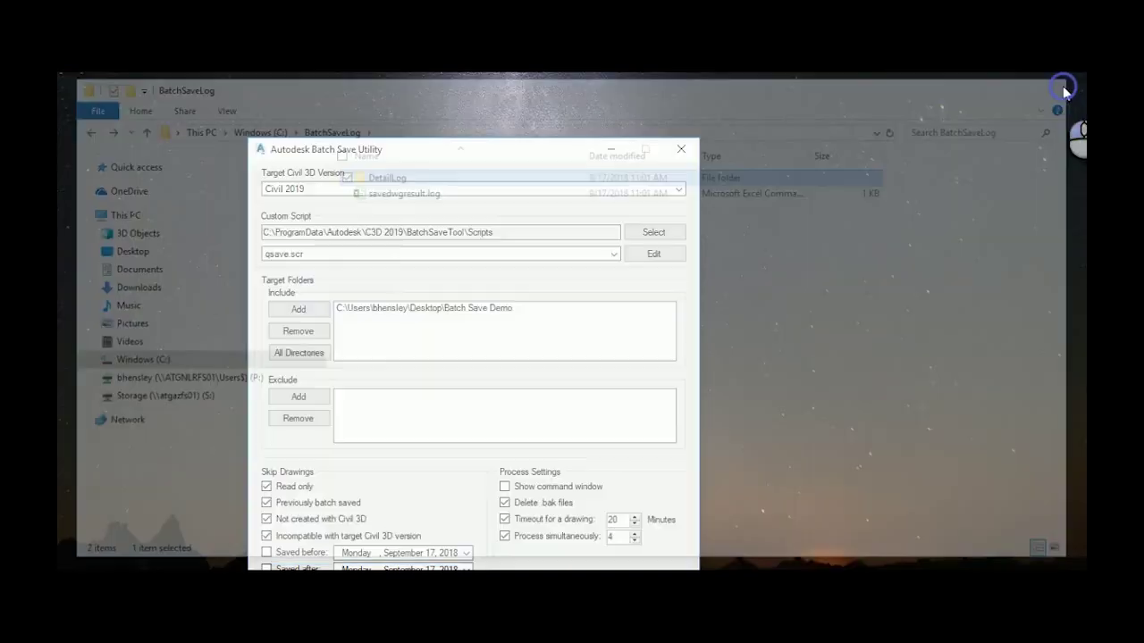